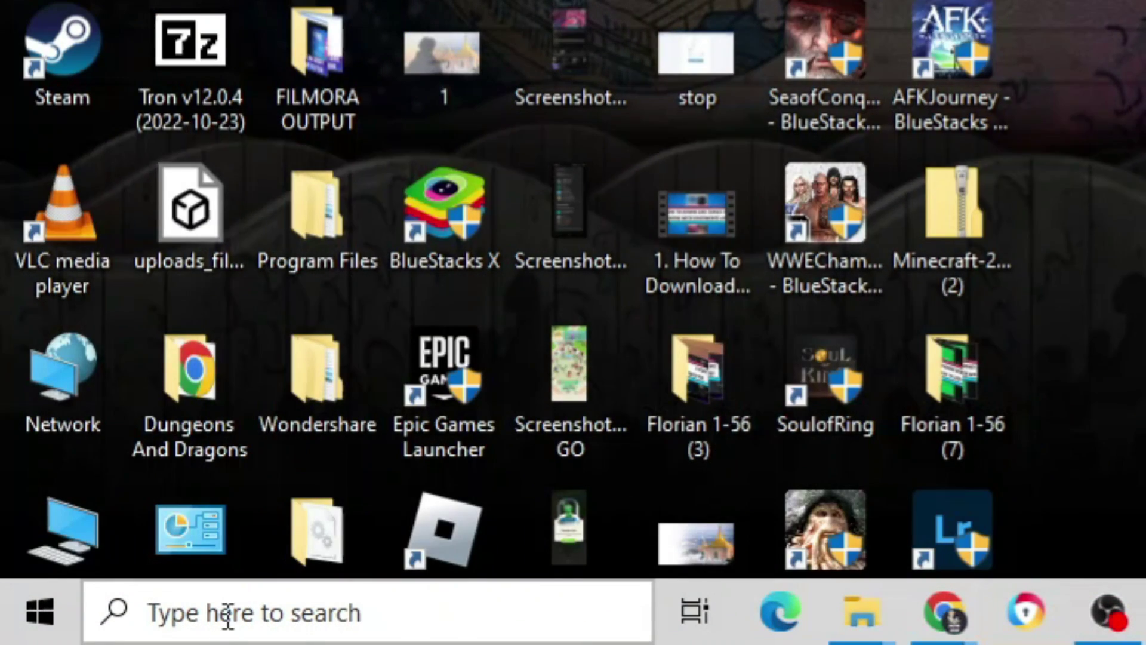
- Find Command Prompt through Windows search and launch it
{"action": "left_click", "coordinate": [83, 638]}
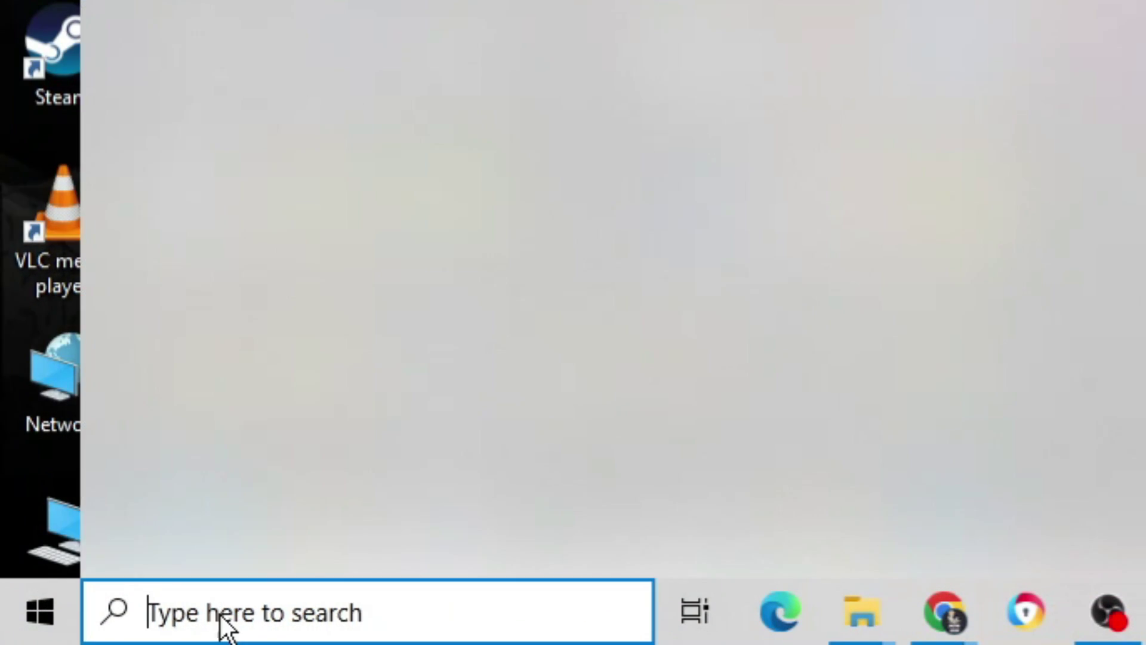
{"action": "type", "text": "command p"}
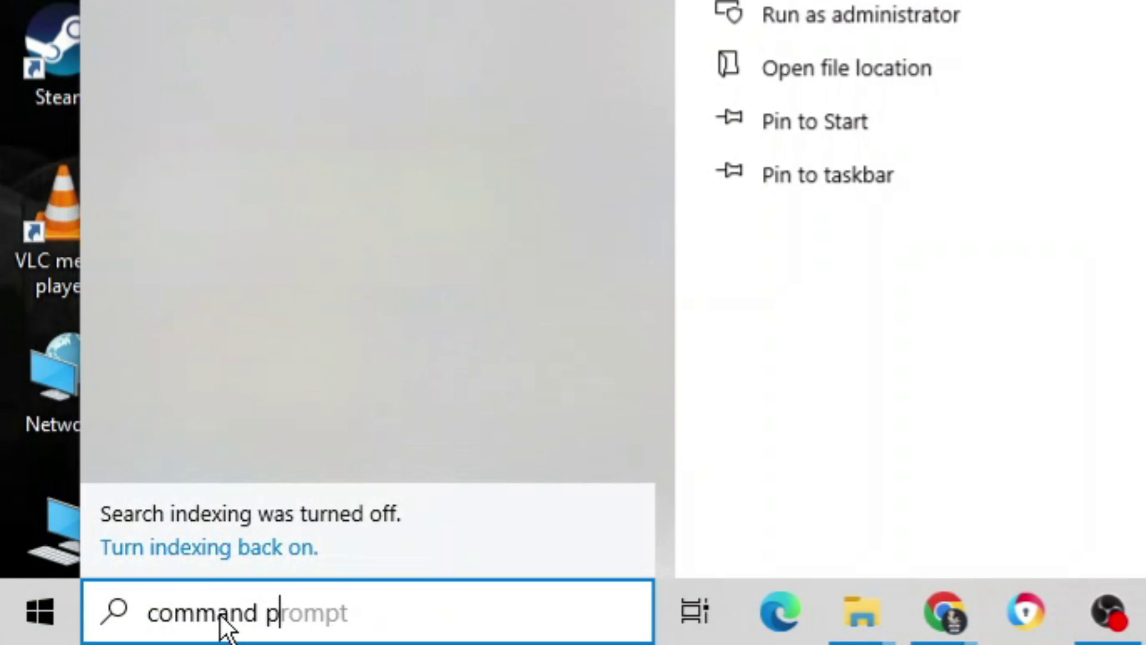
{"action": "type", "text": "romop"}
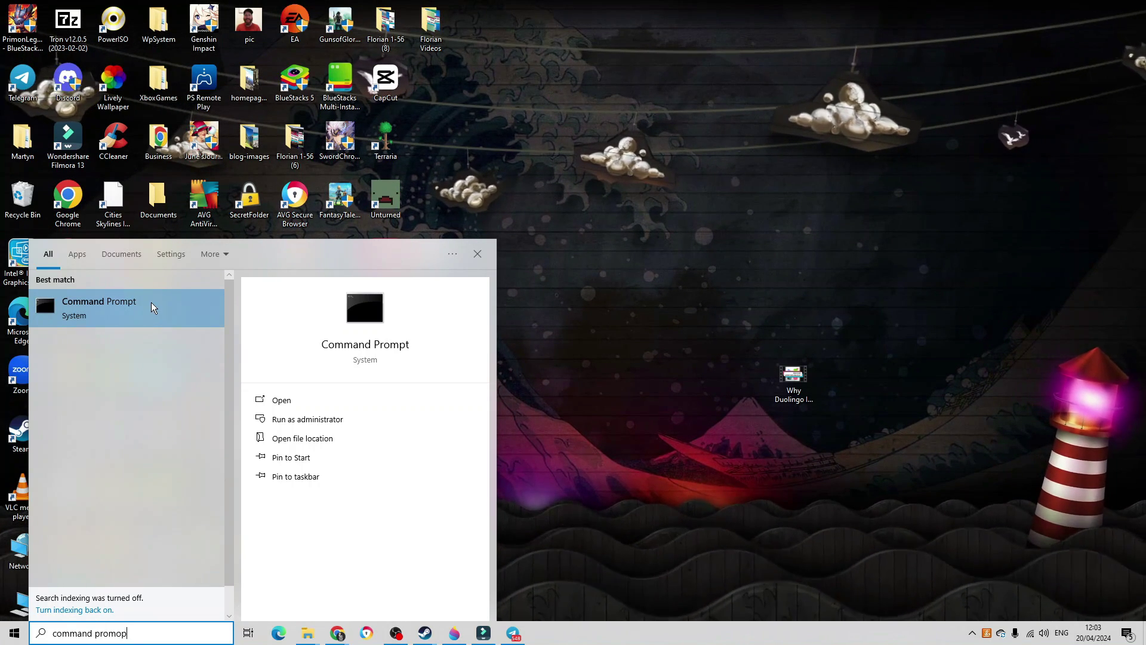
{"action": "left_click", "coordinate": [153, 307]}
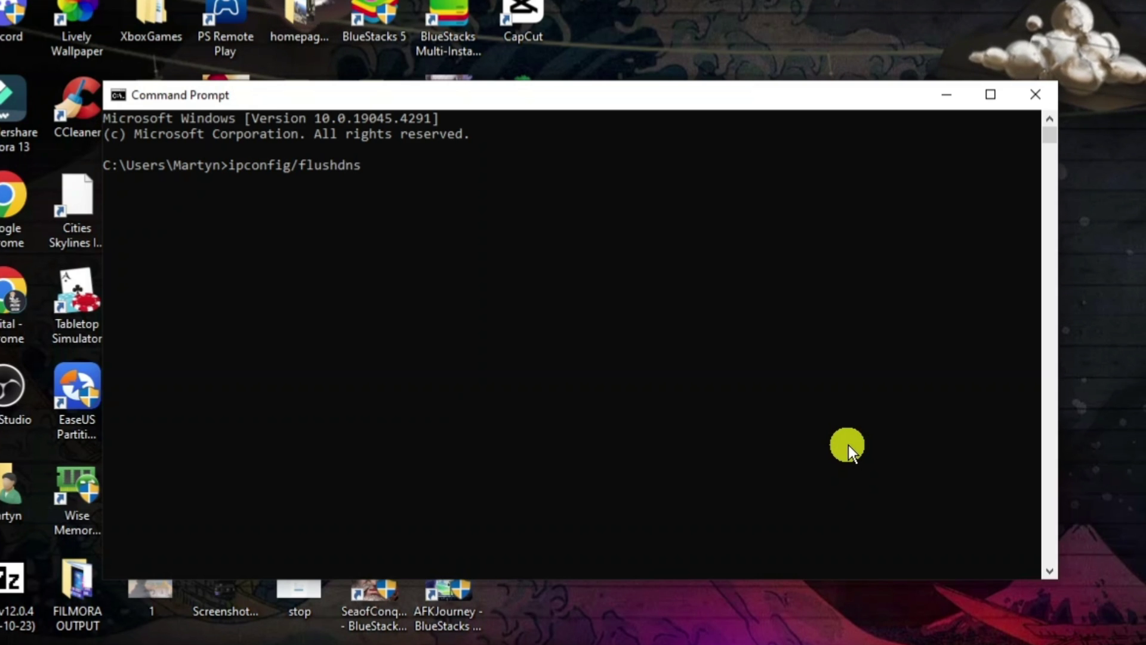
- Run ipconfig /flushdns, /release and /renew, then exit the console
{"action": "key", "text": "Return"}
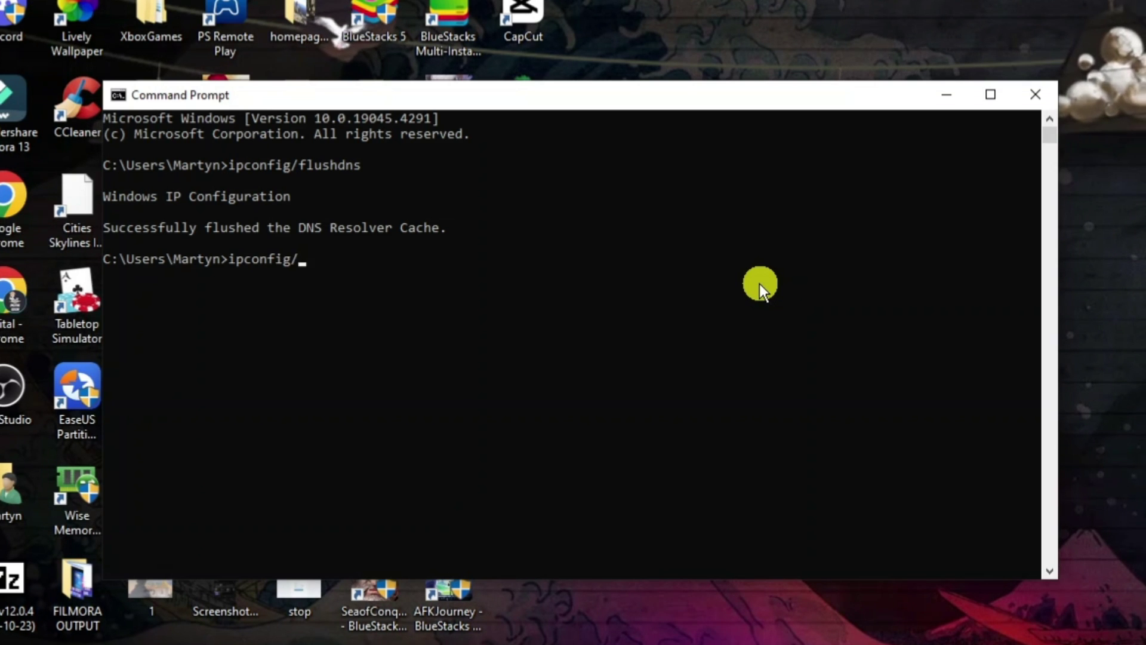
{"action": "key", "text": "Return"}
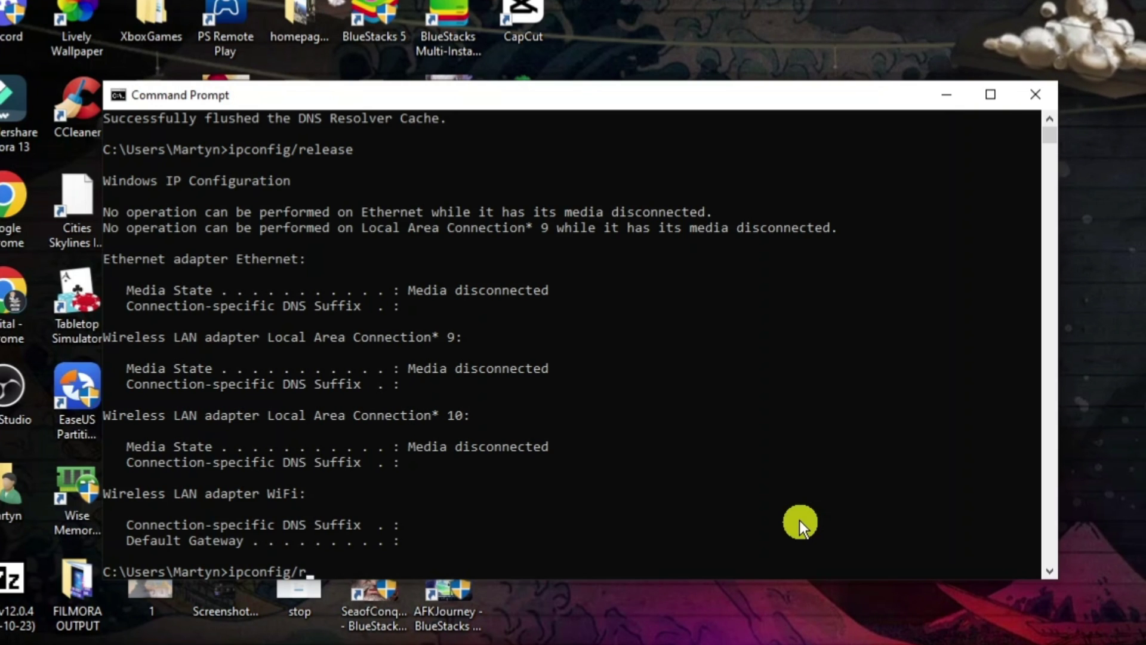
{"action": "type", "text": "ipconfig/renew"}
{"action": "key", "text": "Return"}
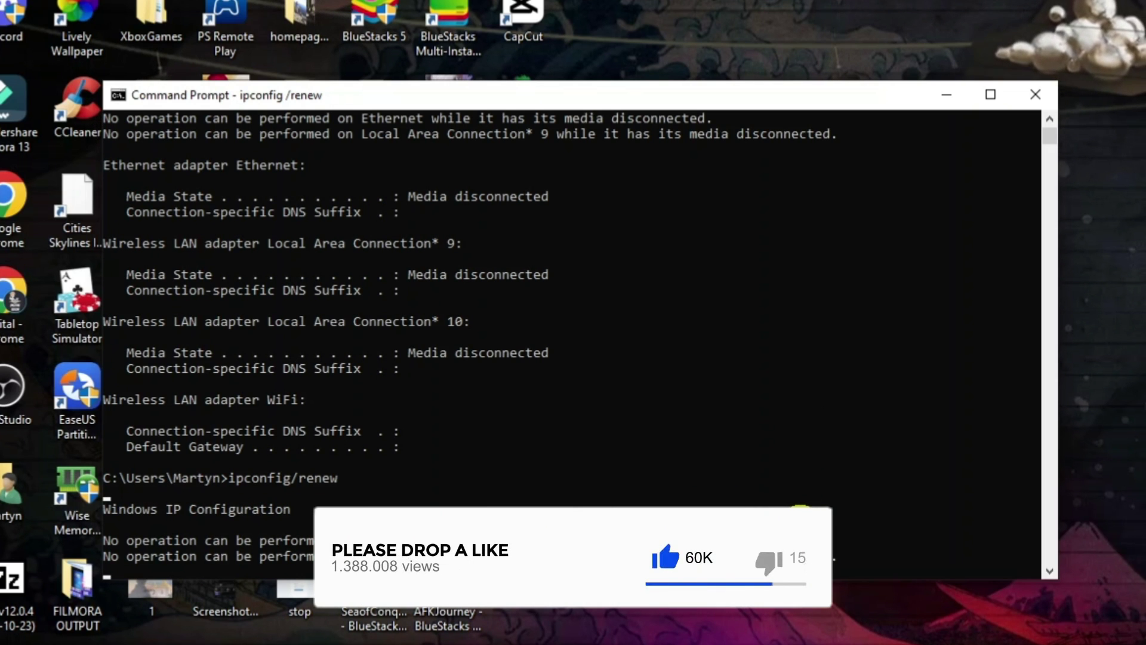
{"action": "type", "text": "exit"}
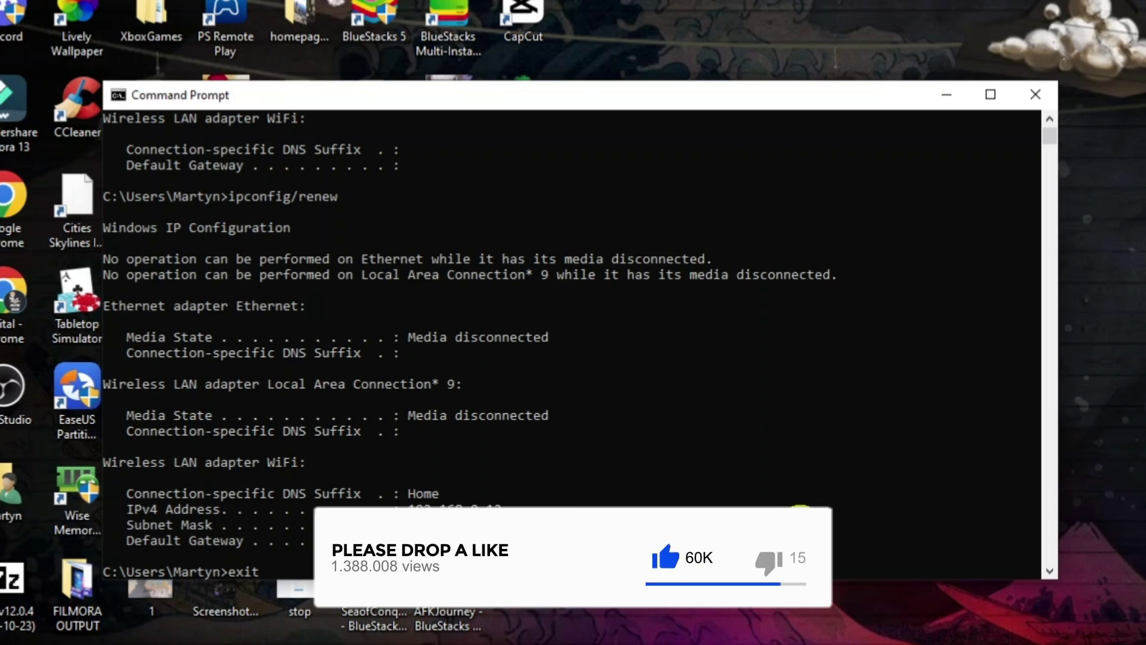
{"action": "key", "text": "Return"}
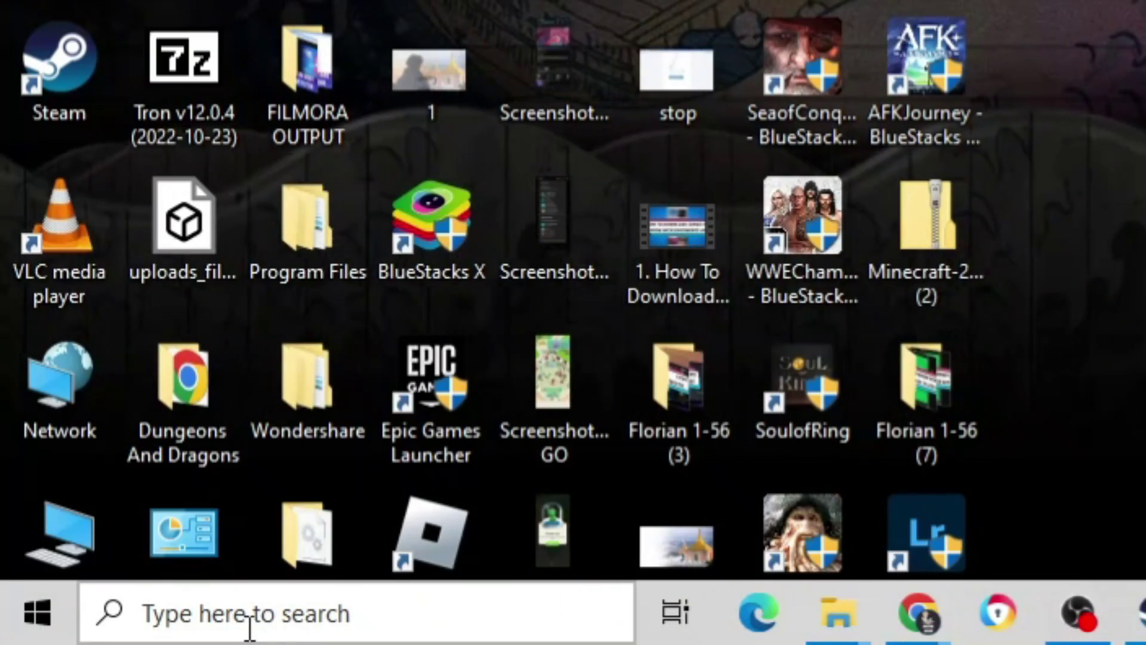
- Search Windows for 'remove programs' and open Add or remove programs
{"action": "left_click", "coordinate": [98, 637]}
{"action": "type", "text": "rem"}
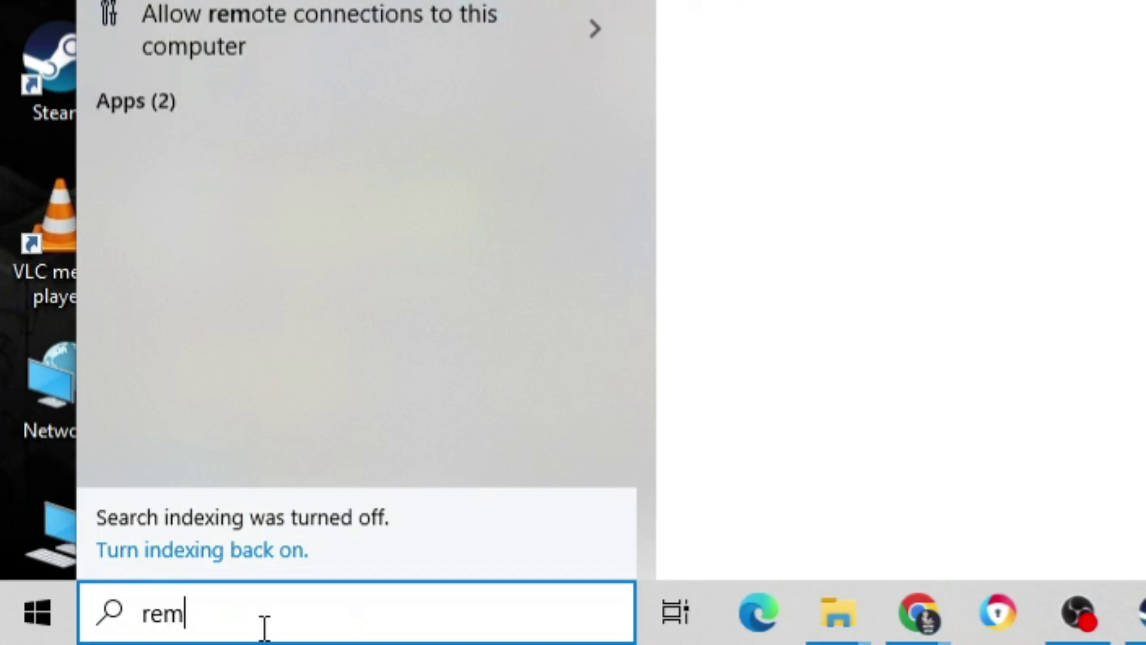
{"action": "type", "text": "ove progra"}
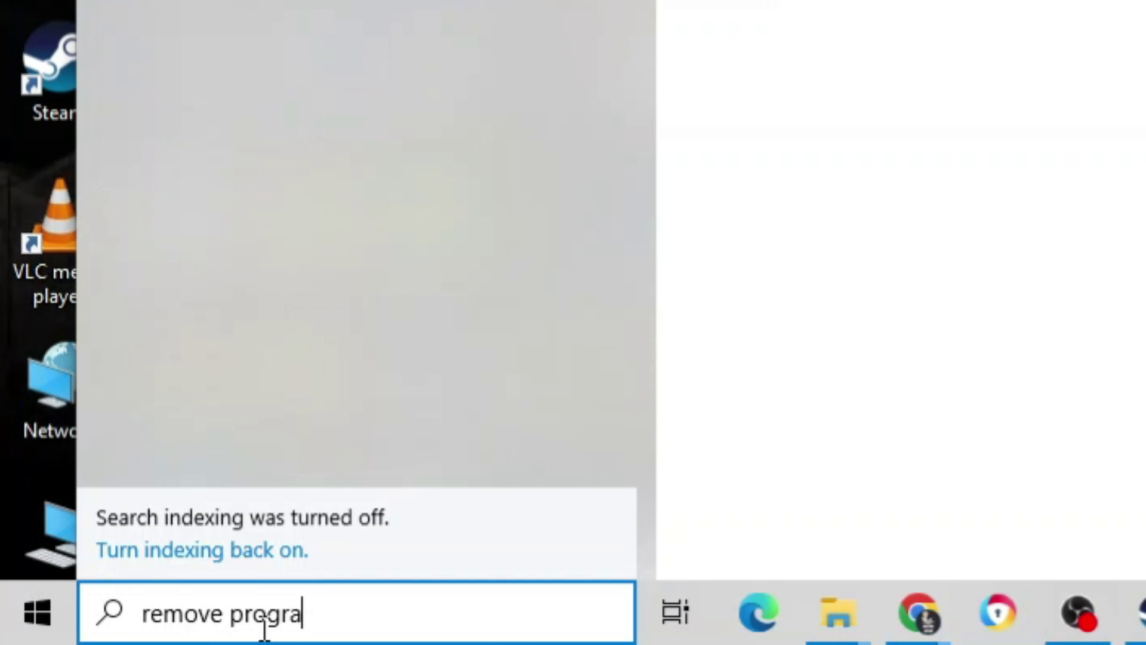
{"action": "type", "text": "ms"}
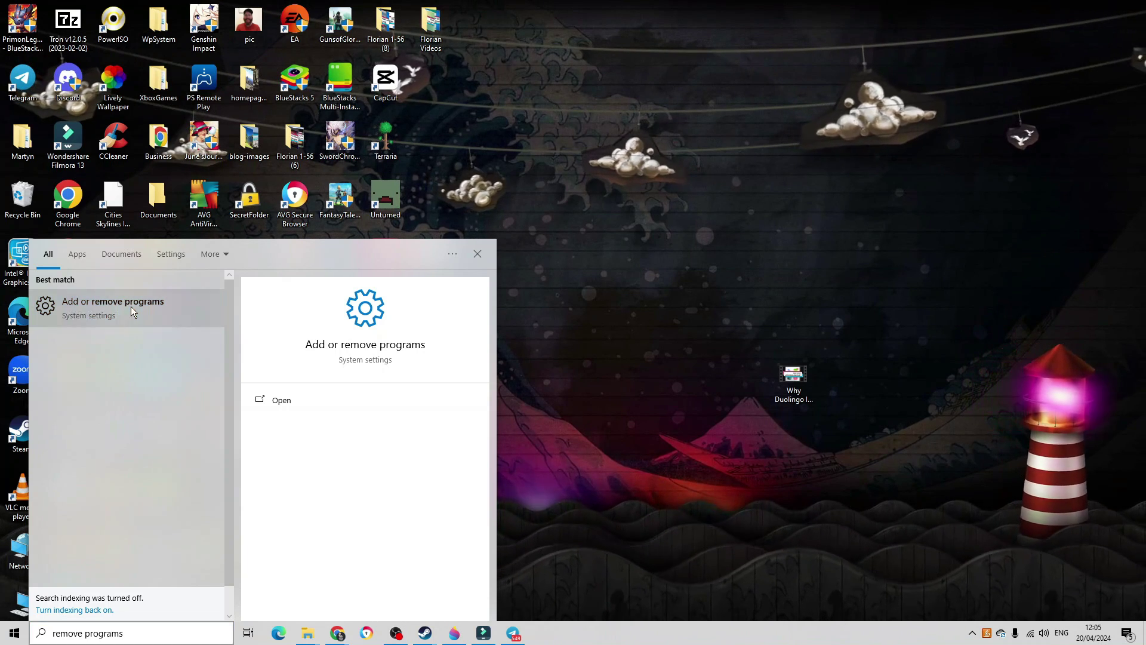
{"action": "left_click", "coordinate": [131, 307]}
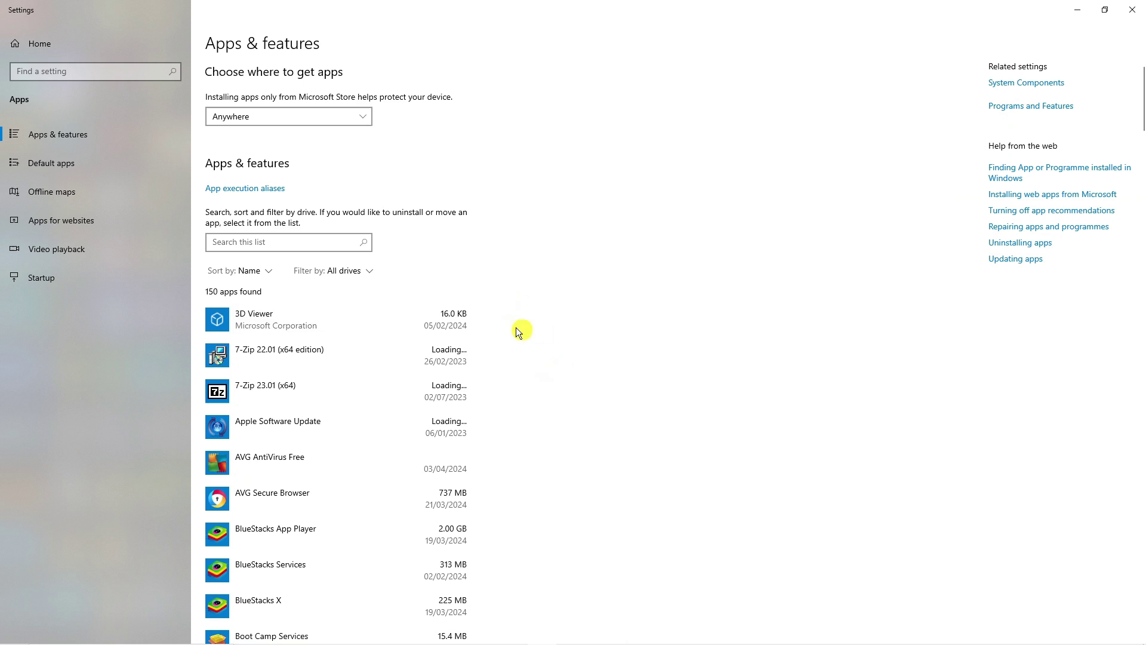
- Filter Apps & features by 'rob' and uninstall the Roblox app, confirming the removal
{"action": "left_click", "coordinate": [296, 246]}
{"action": "type", "text": "r"}
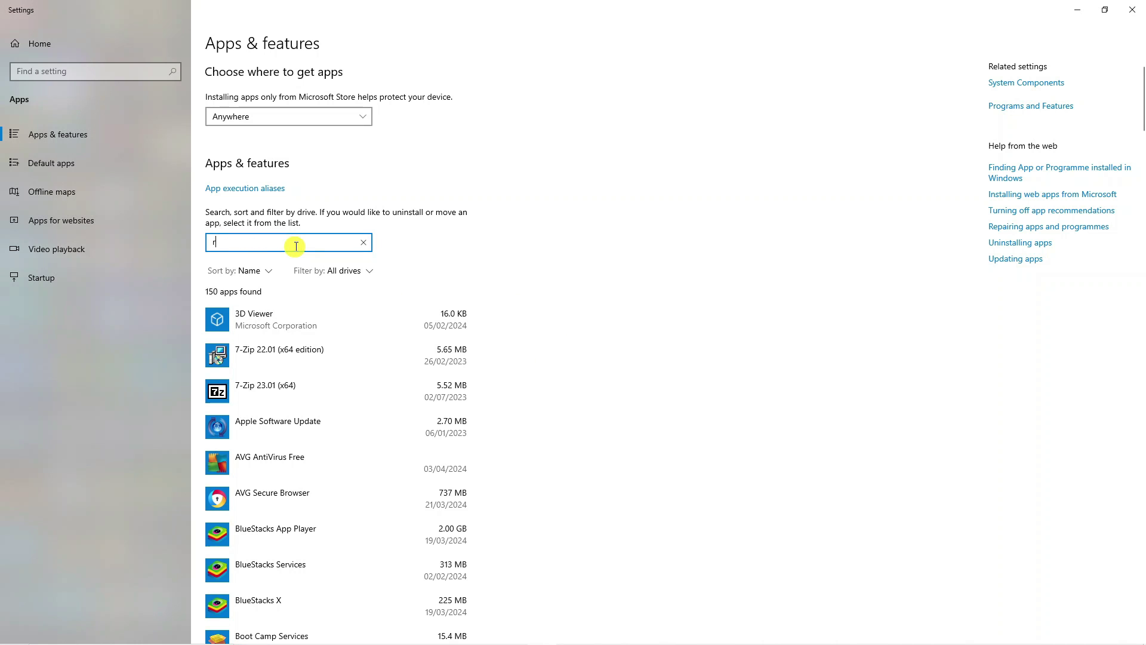
{"action": "type", "text": "oblox"}
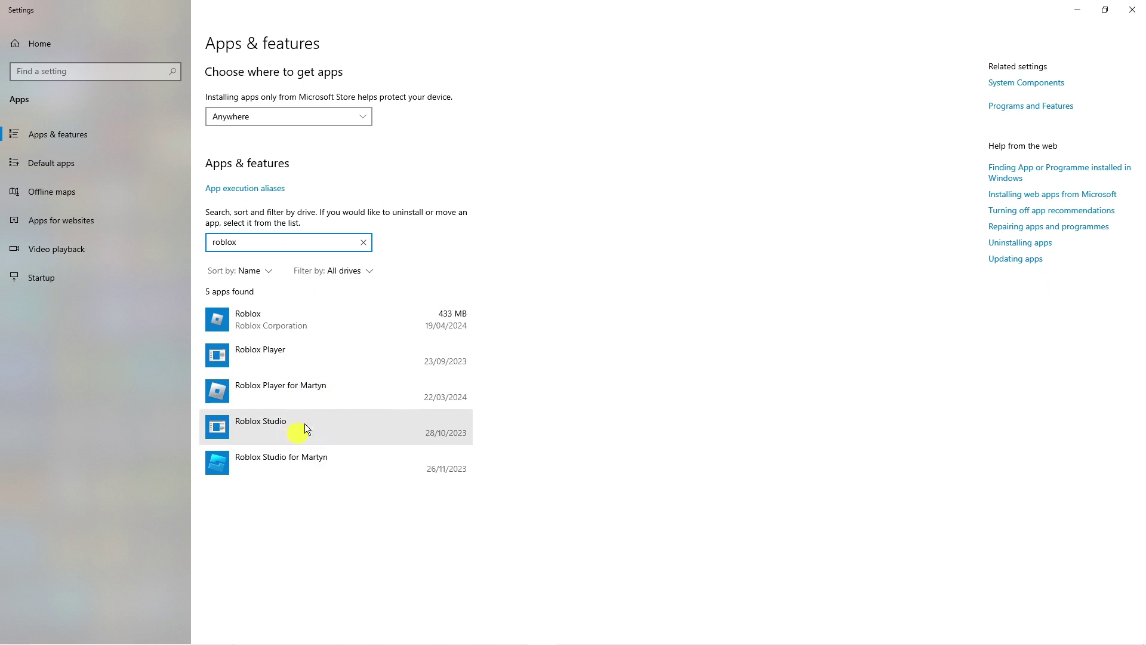
{"action": "left_click", "coordinate": [289, 323]}
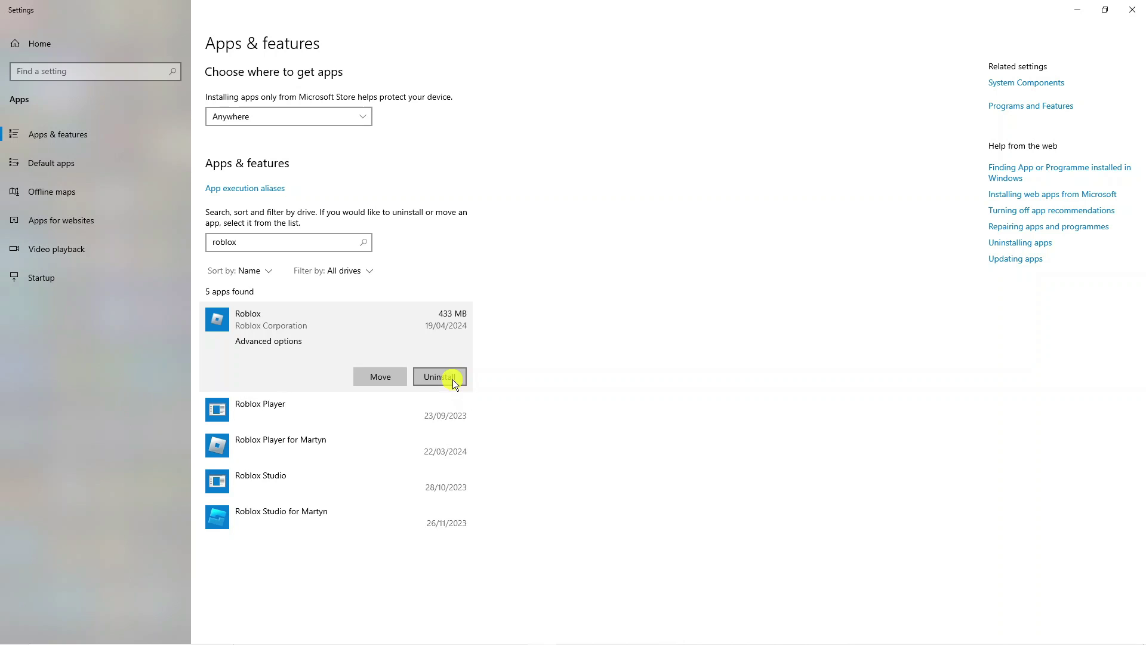
{"action": "left_click", "coordinate": [452, 379]}
{"action": "left_click", "coordinate": [517, 345]}
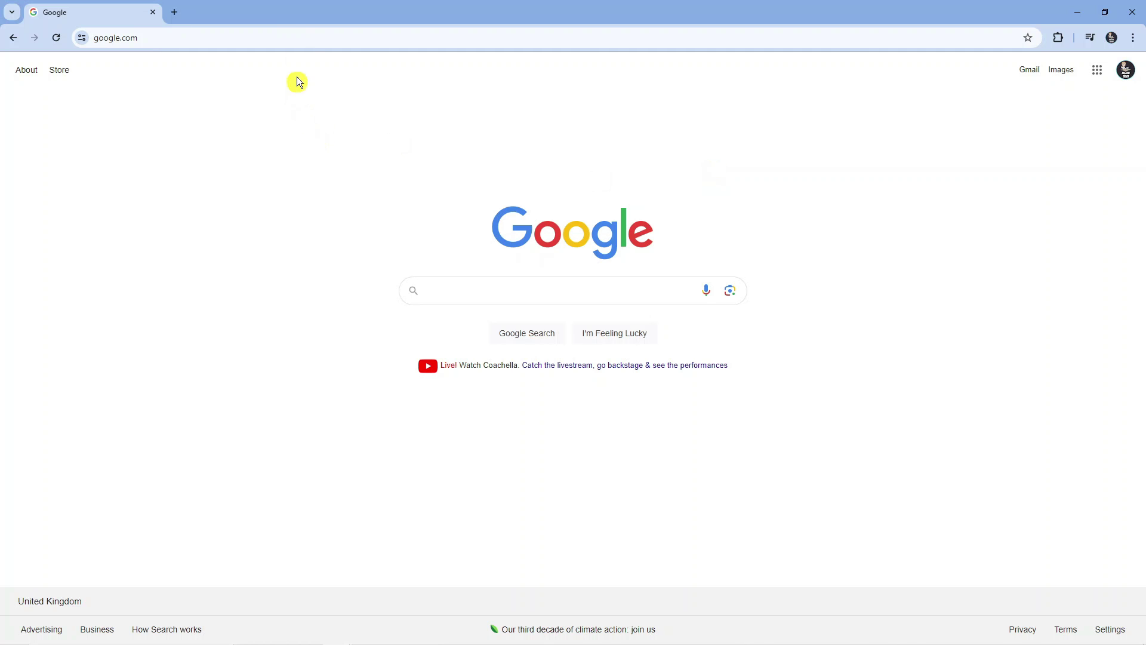
- Download the Roblox player from roblox.com/download and run RobloxPlayerInstaller.exe
{"action": "left_click", "coordinate": [292, 37]}
{"action": "type", "text": "rob"}
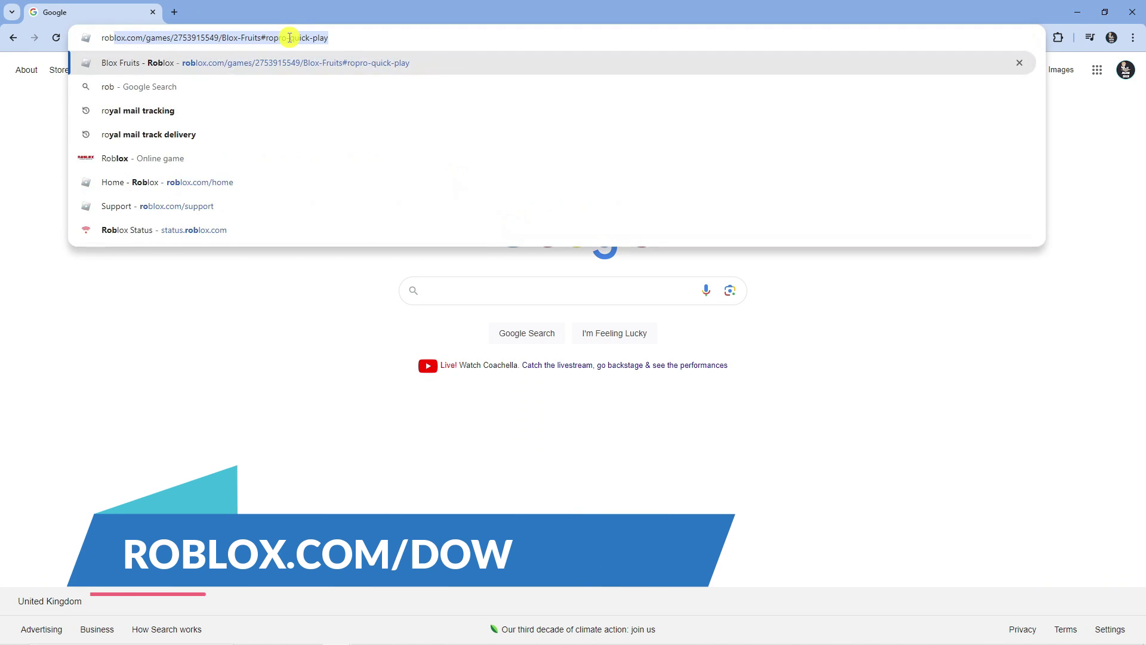
{"action": "type", "text": "lox.com"}
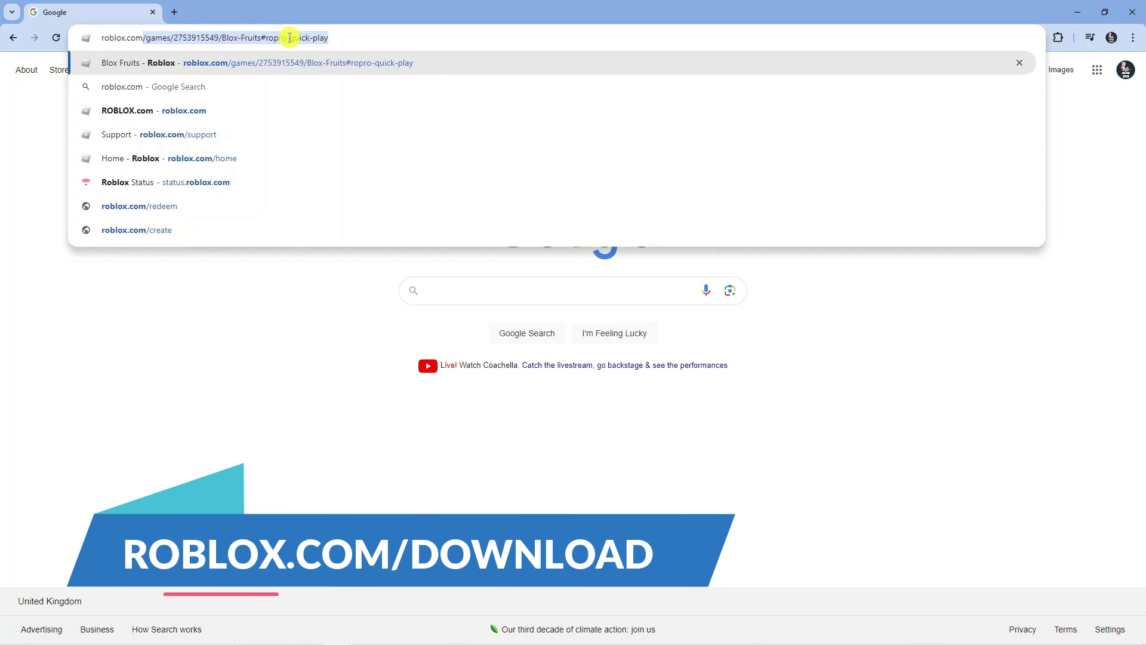
{"action": "type", "text": "/download"}
{"action": "key", "text": "Return"}
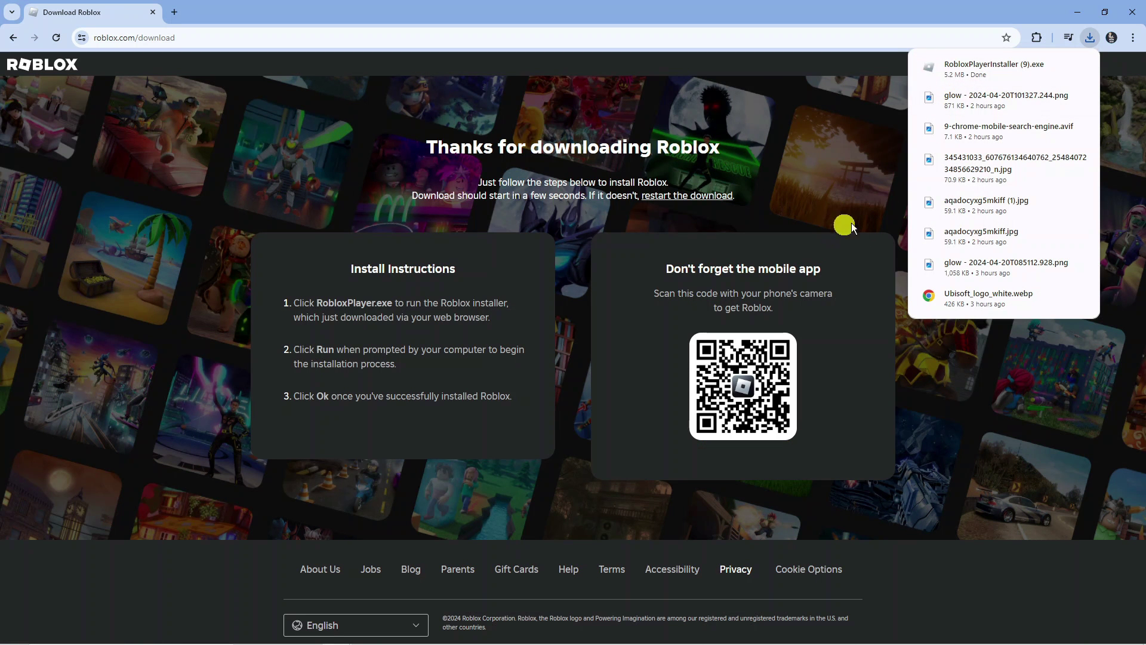
{"action": "left_click", "coordinate": [969, 68]}
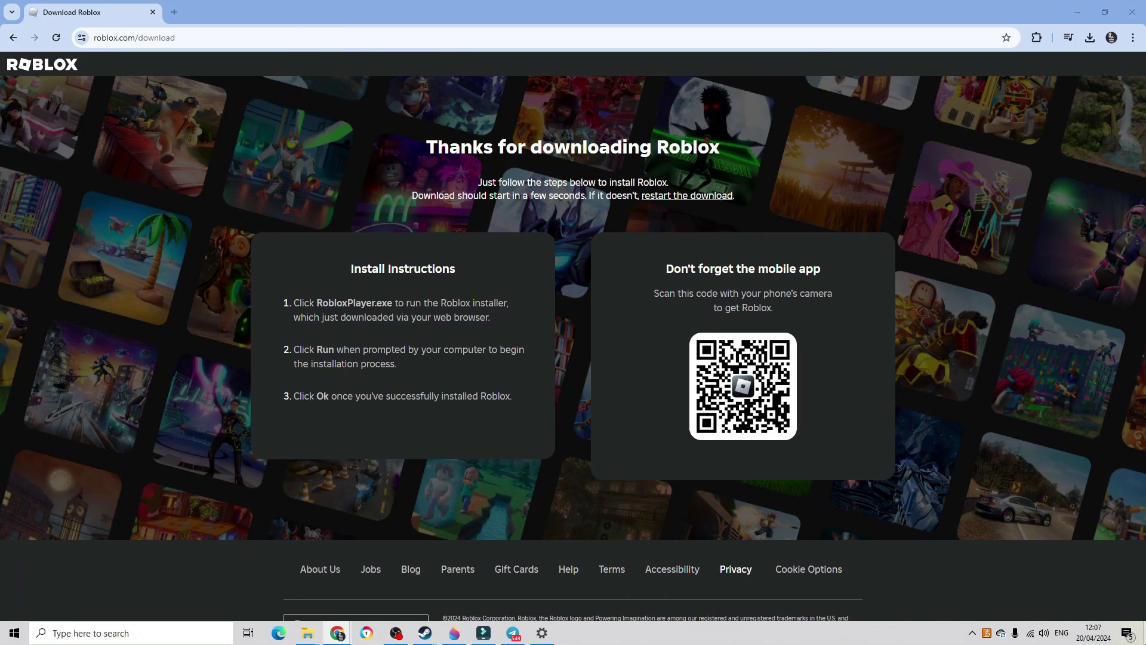
- Minimize Chrome and open the Run dialog from Windows search
{"action": "left_click", "coordinate": [1143, 634]}
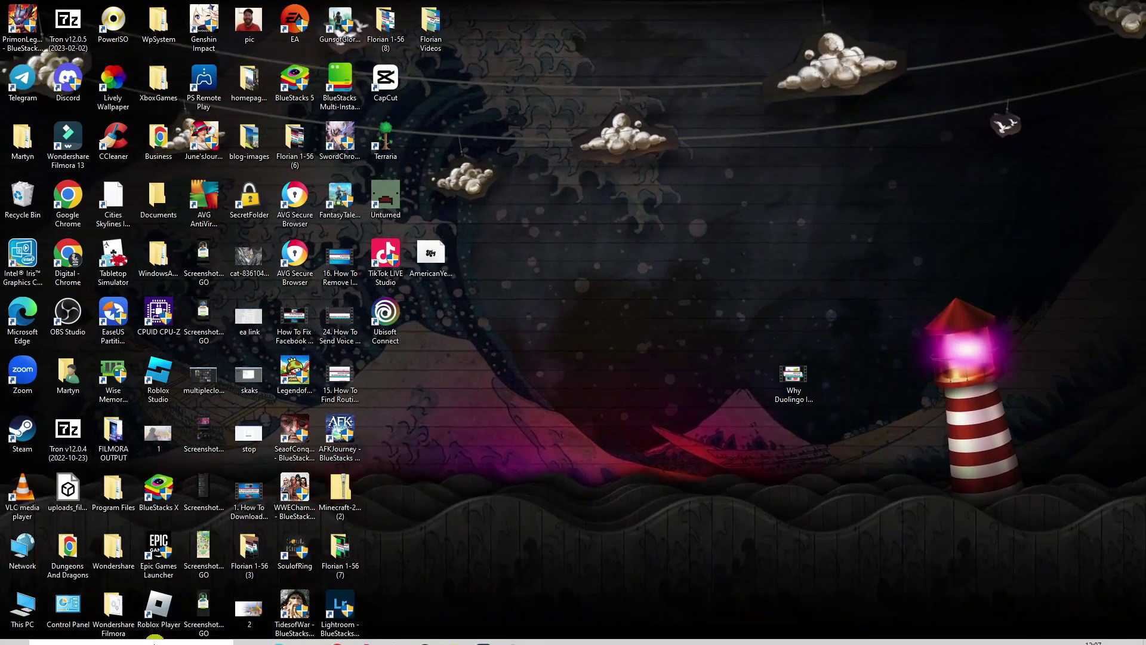
{"action": "left_click", "coordinate": [143, 633]}
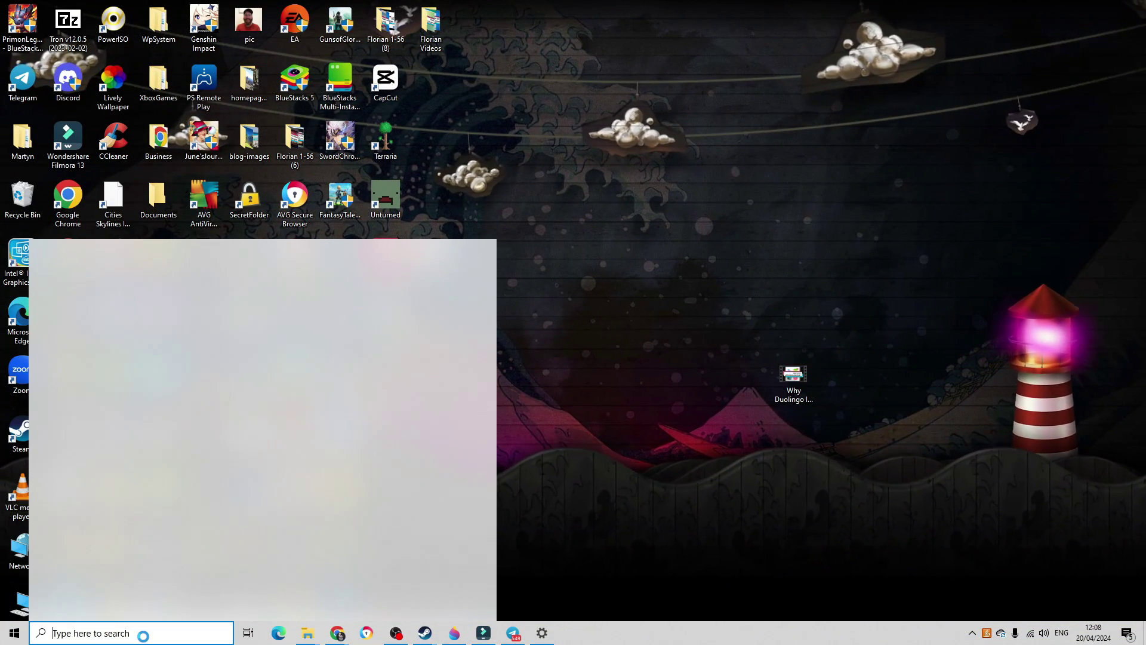
{"action": "type", "text": "run"}
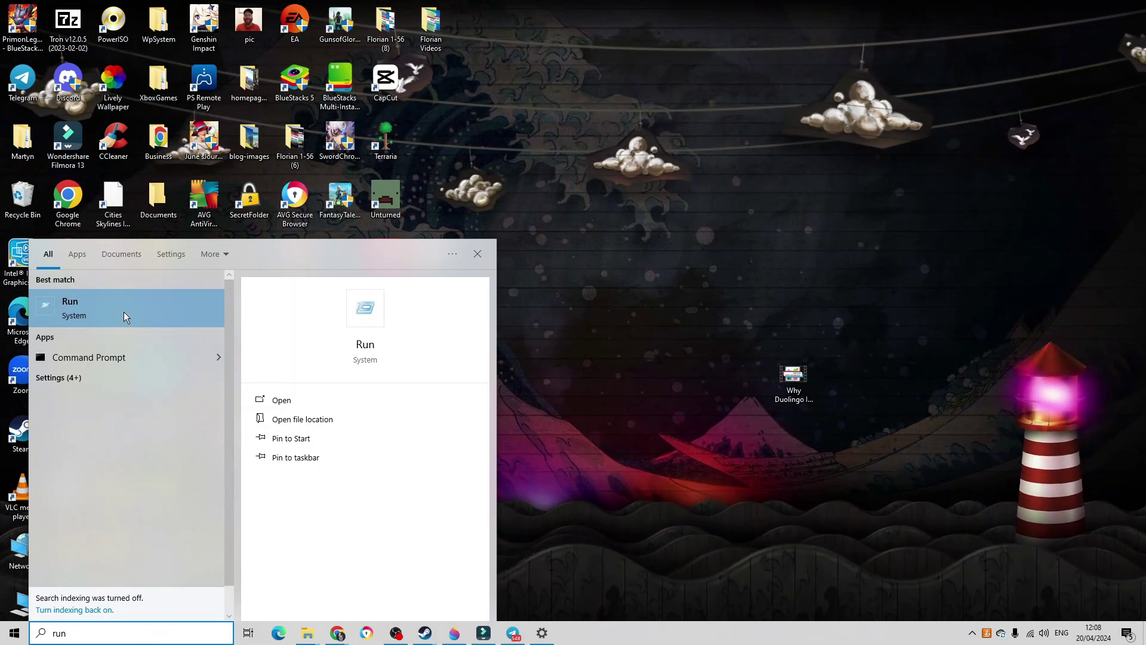
{"action": "left_click", "coordinate": [124, 311]}
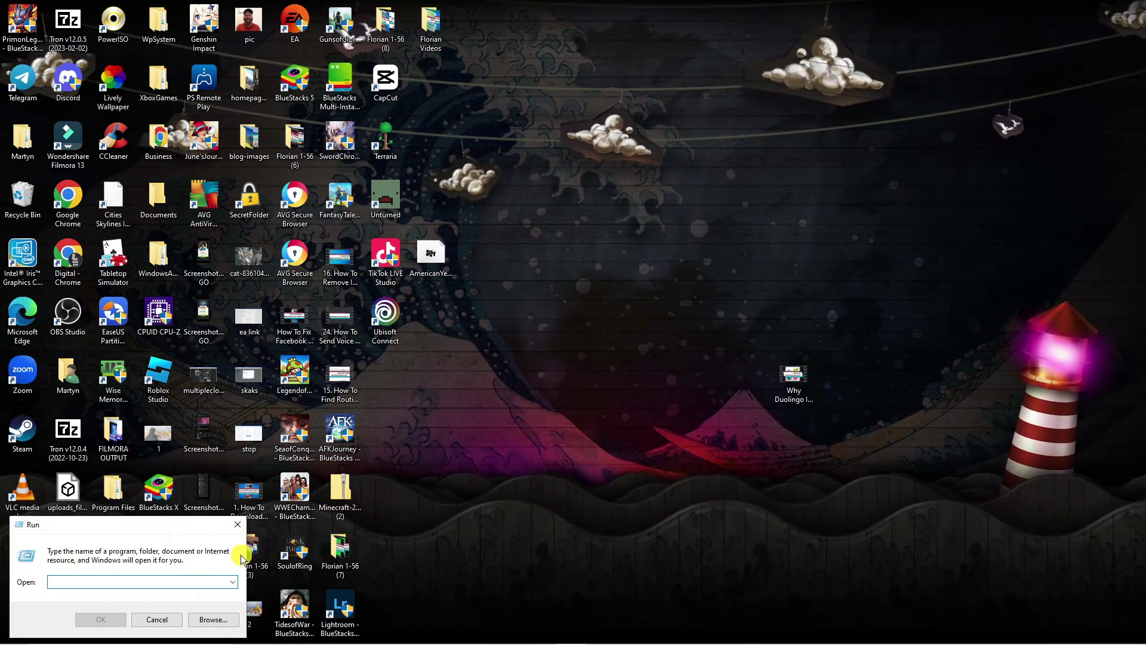
- Run %localappdata%, correcting the misspelled path, to open AppData\Local
{"action": "type", "text": "%loc"}
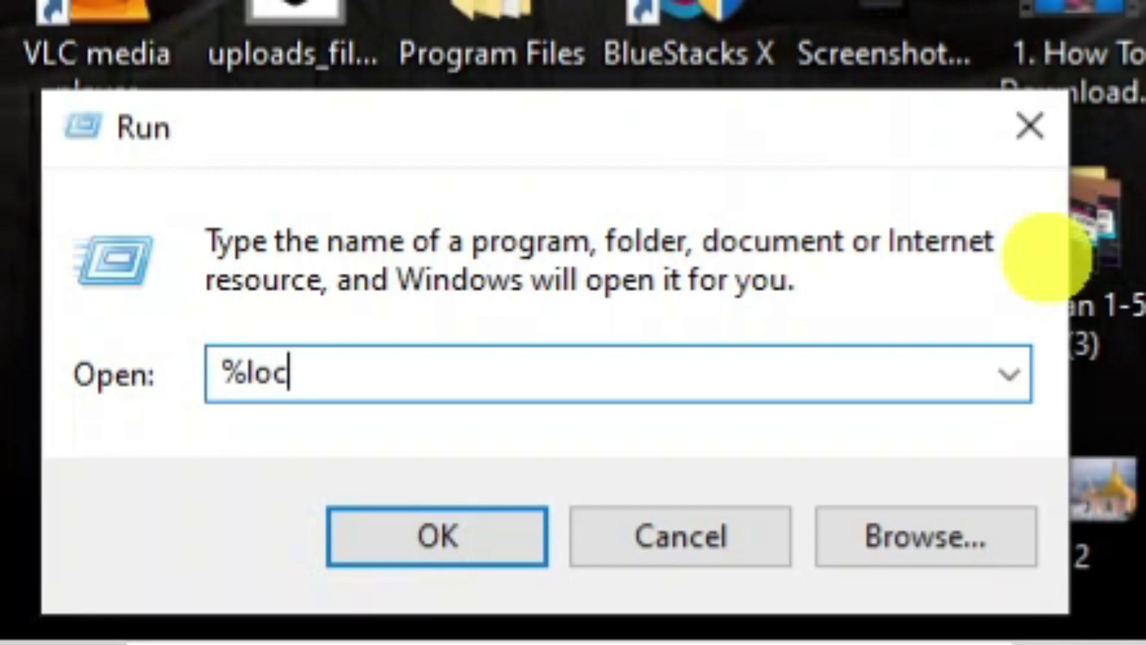
{"action": "type", "text": "alappadata%"}
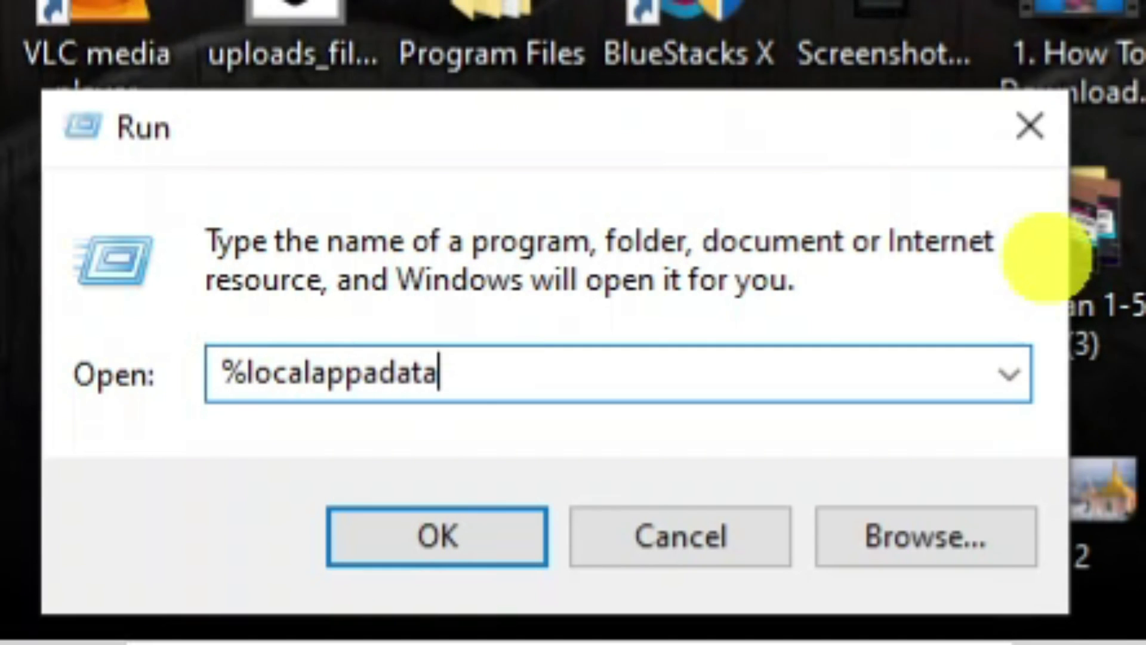
{"action": "left_click", "coordinate": [385, 370]}
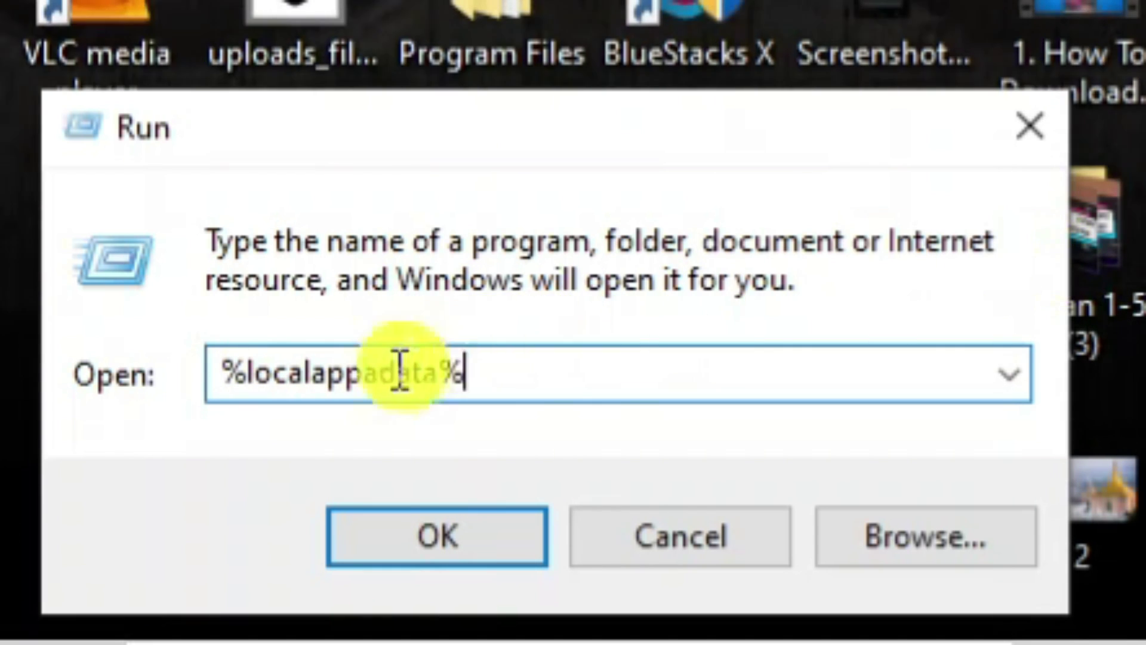
{"action": "key", "text": "BackSpace"}
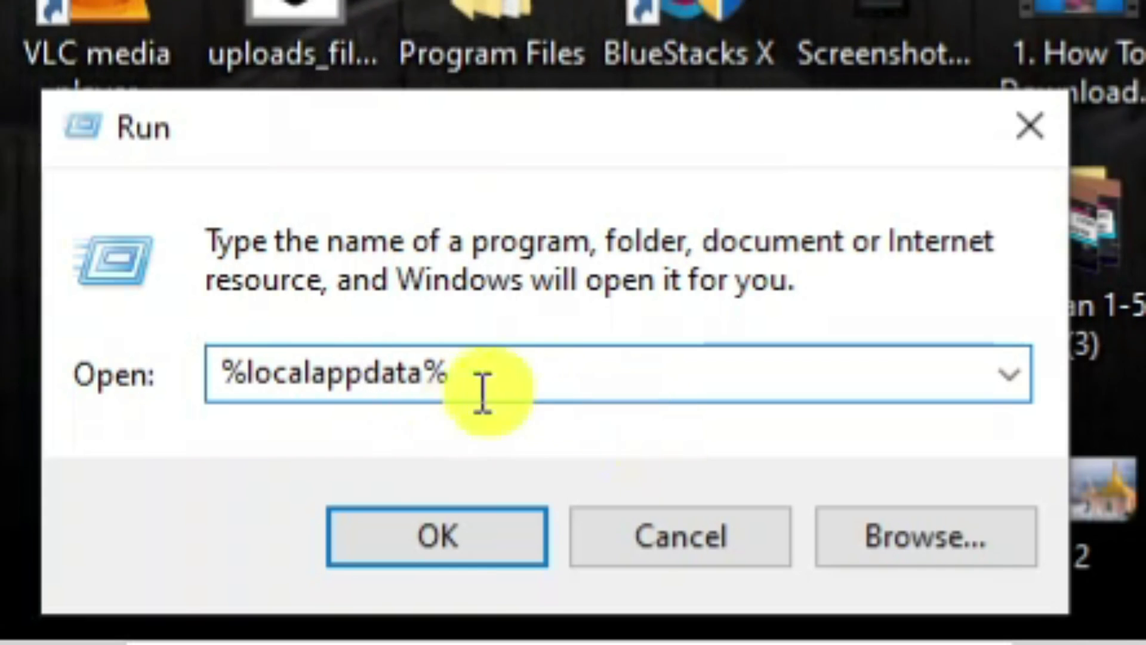
{"action": "left_click", "coordinate": [466, 538]}
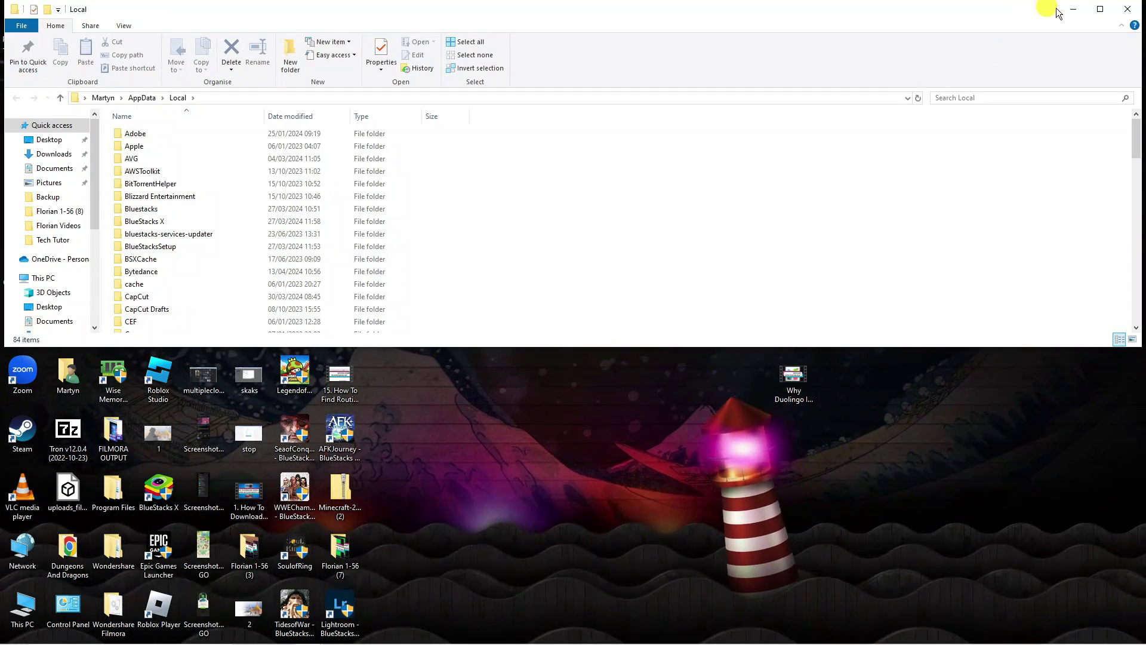
- Maximize Explorer, locate the Roblox folder in AppData\Local, and delete it
{"action": "left_click", "coordinate": [1099, 9]}
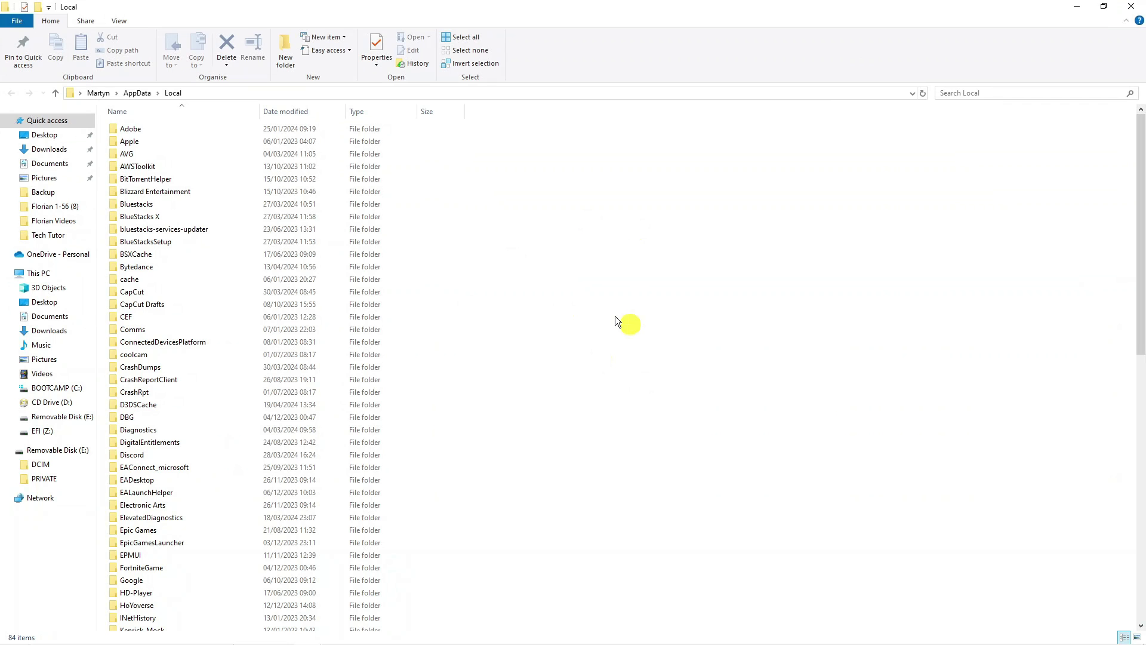
{"action": "scroll", "coordinate": [507, 298], "scroll_direction": "down", "scroll_amount": 7}
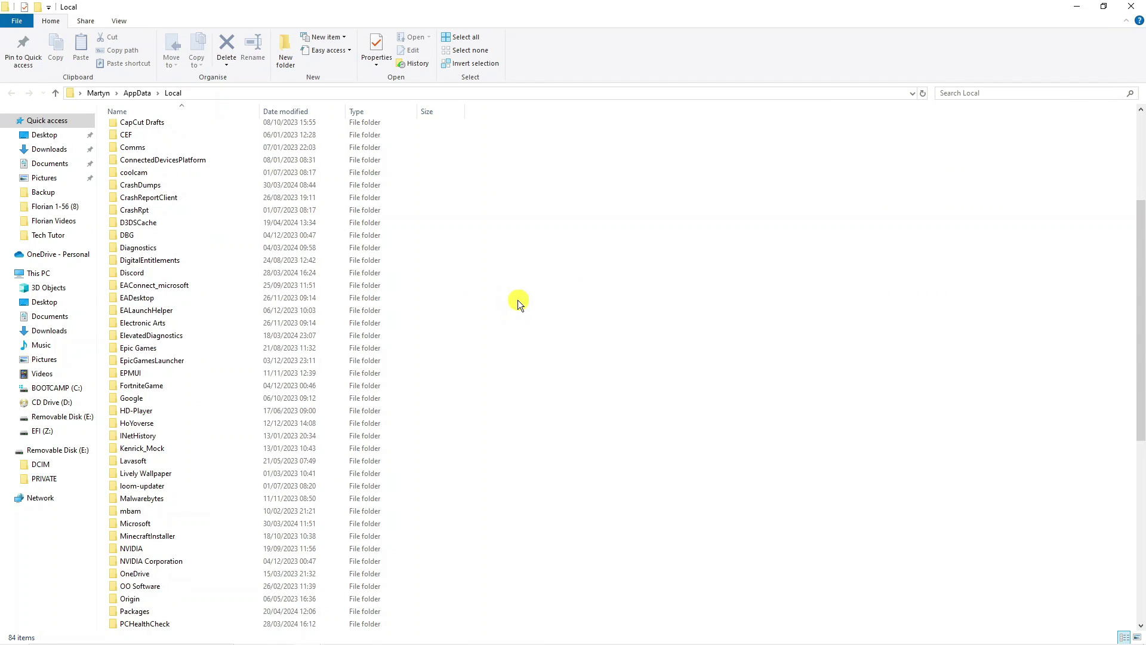
{"action": "scroll", "coordinate": [512, 300], "scroll_direction": "down", "scroll_amount": 4}
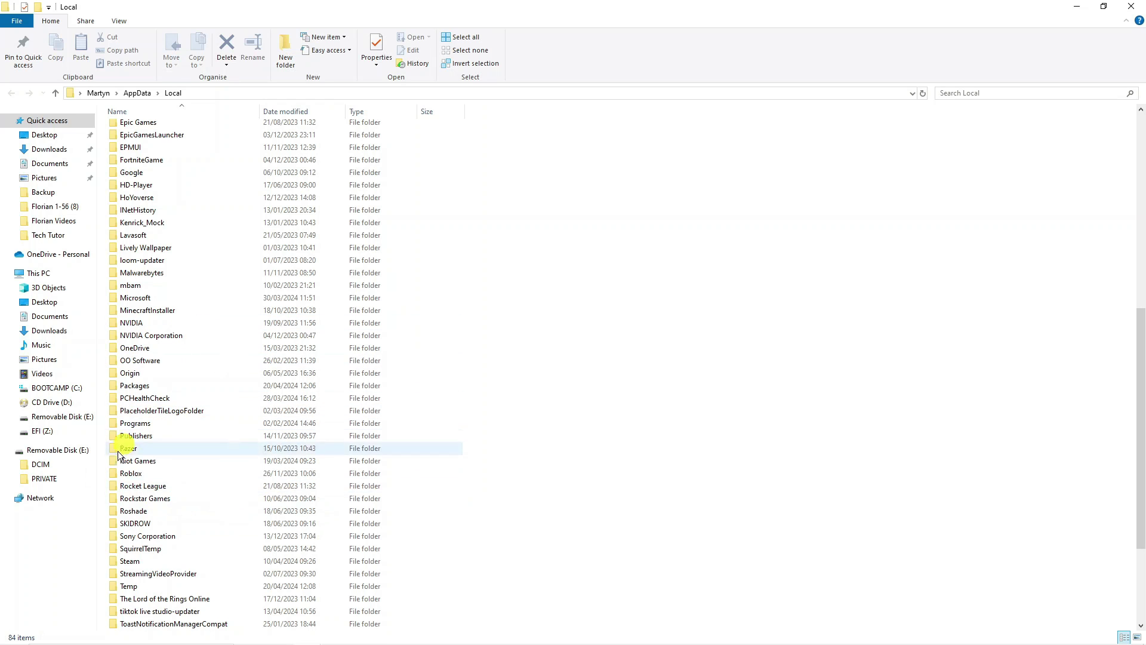
{"action": "left_click", "coordinate": [194, 473]}
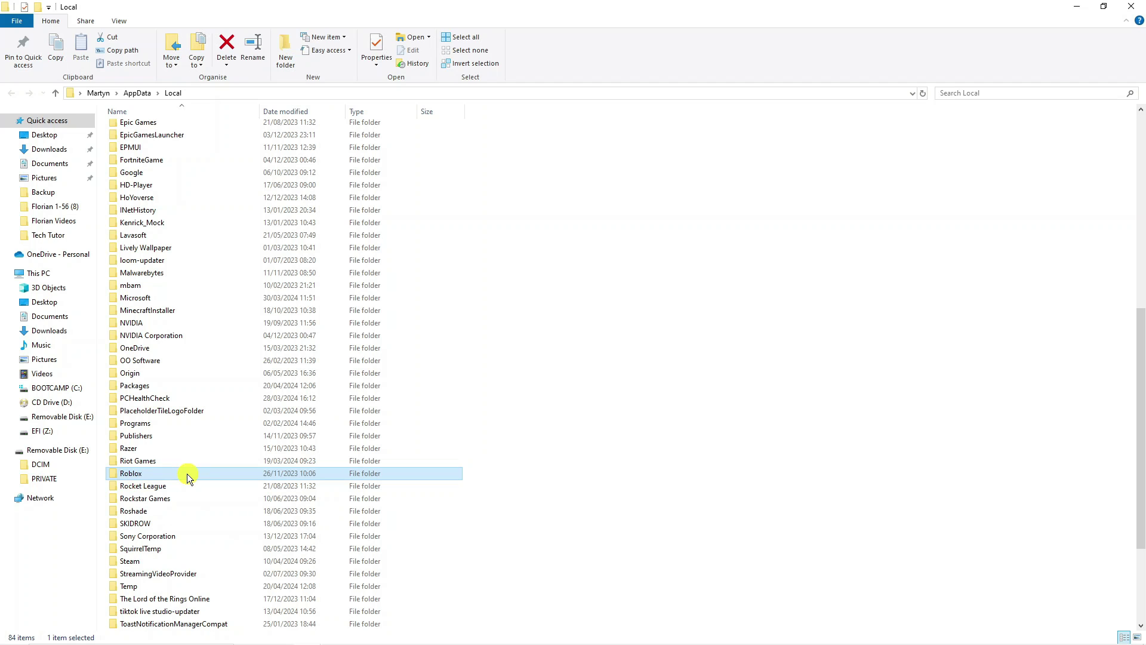
{"action": "key", "text": "Delete"}
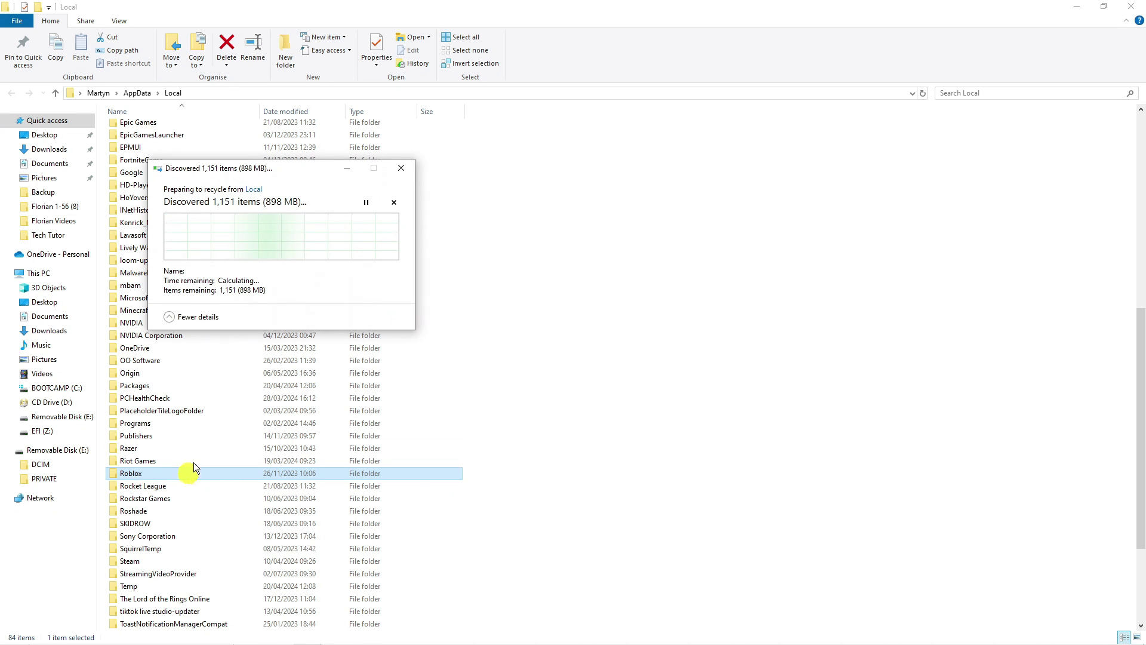